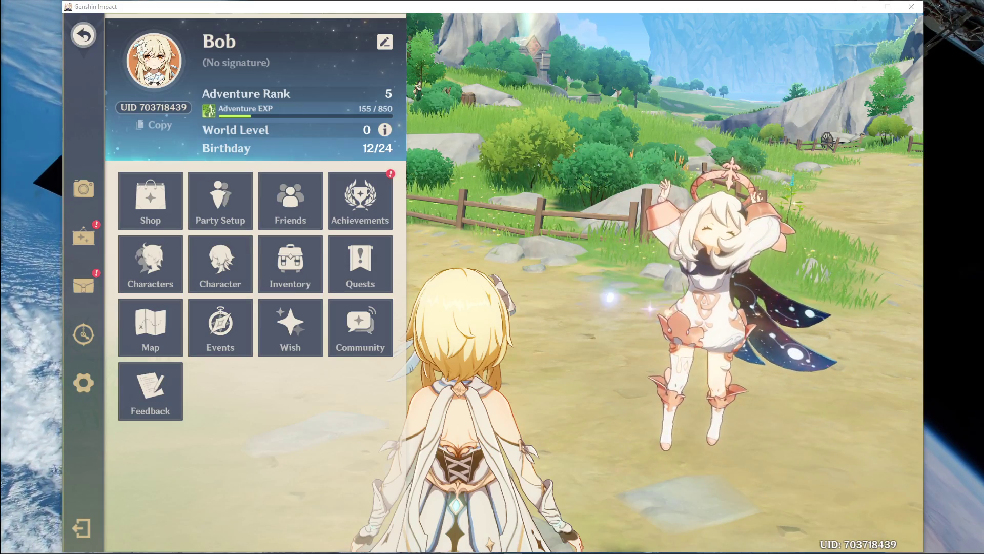
# - Walk the character around the field, then bring the main menu up over the game
pyautogui.press('Escape')
pyautogui.press('Escape')
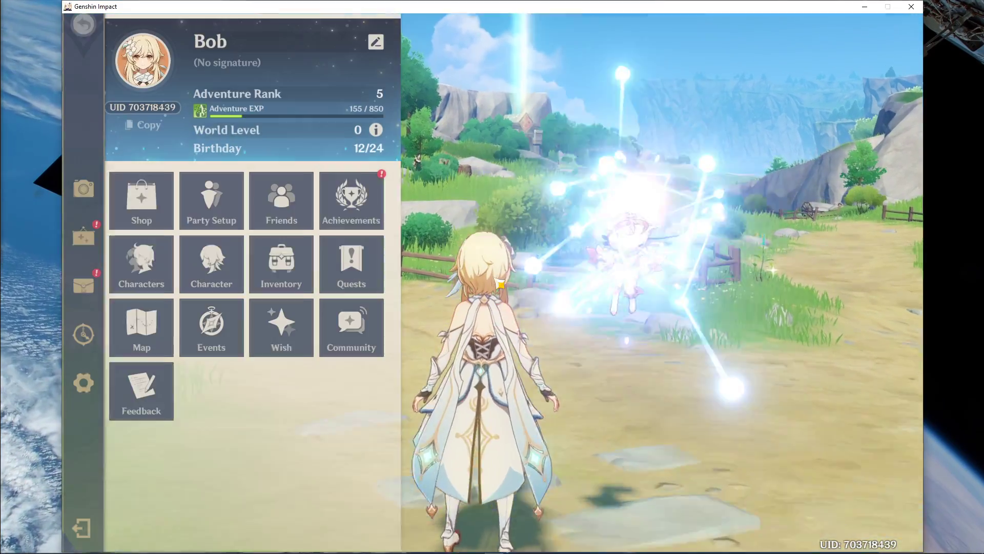
pyautogui.press('Escape')
pyautogui.press('w')
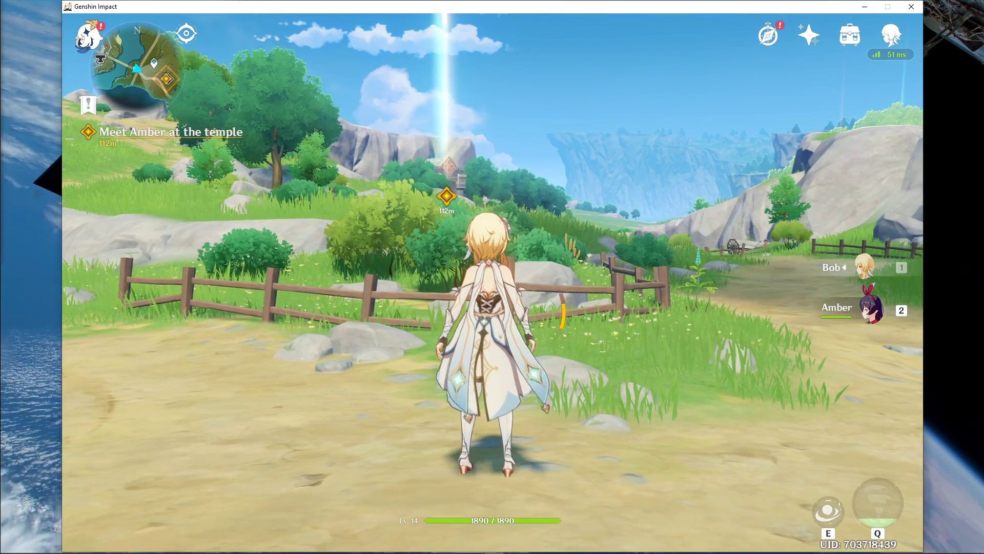
pyautogui.press('s')
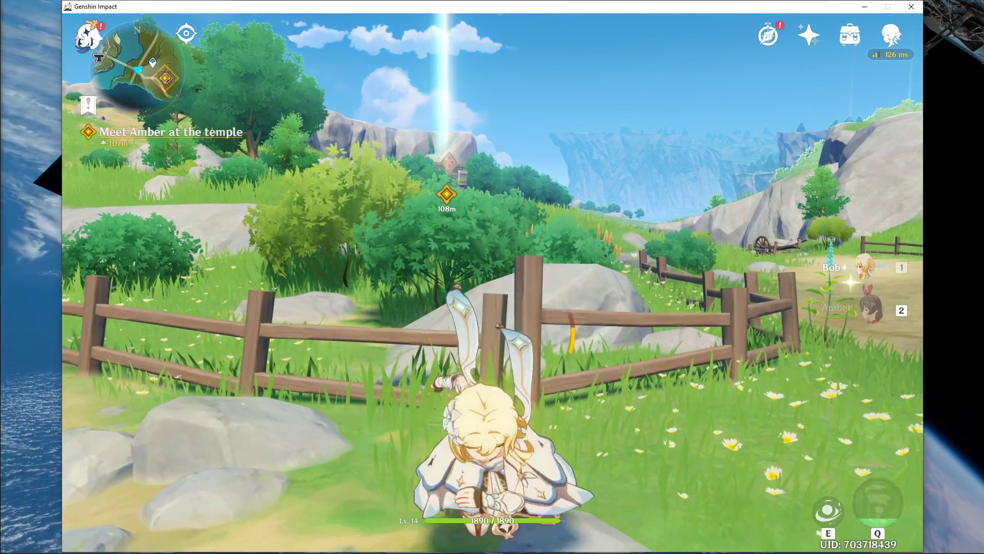
pyautogui.press('d')
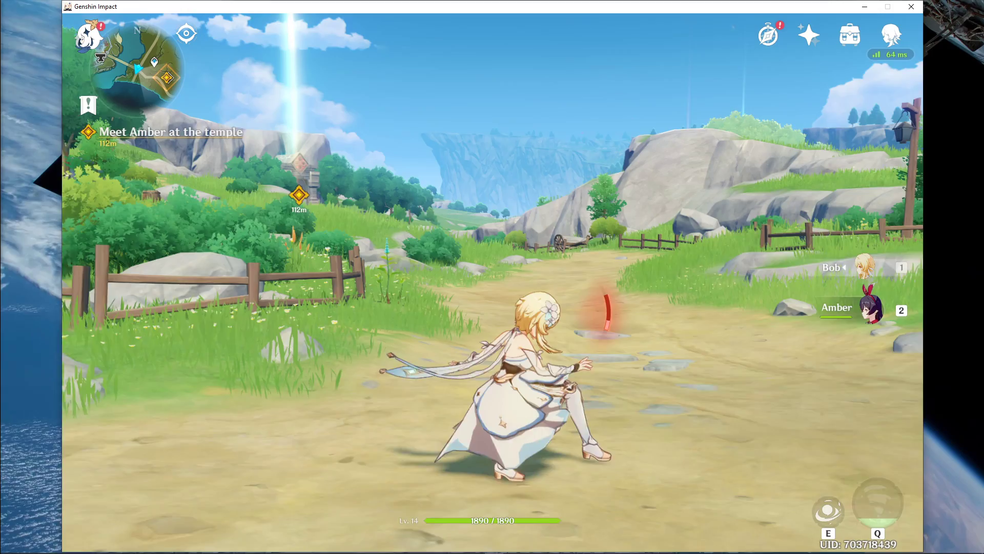
pyautogui.press('Escape')
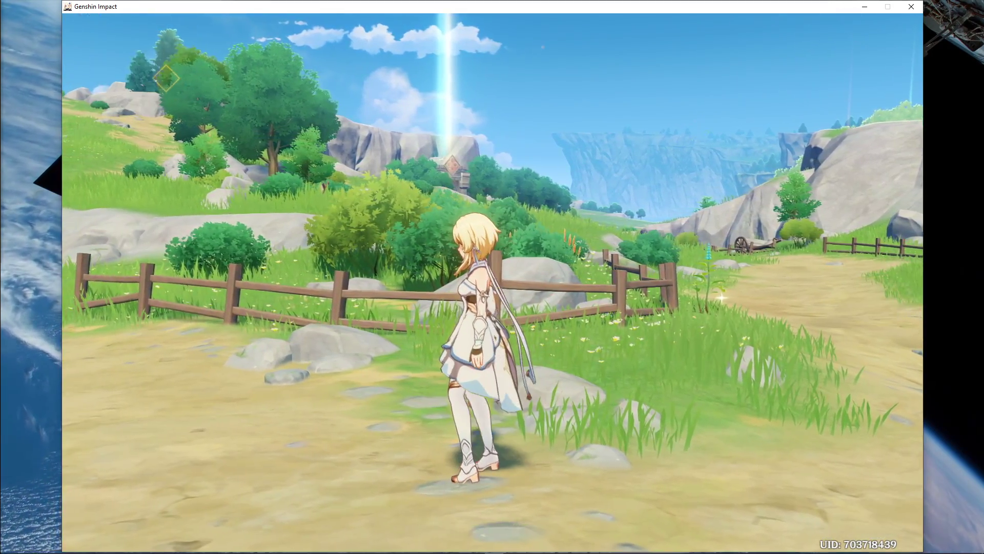
# - Open Graphics settings and check Graphics Quality and Display Mode, keeping Custom and 1680x1050 Windowed
pyautogui.click(85, 381)
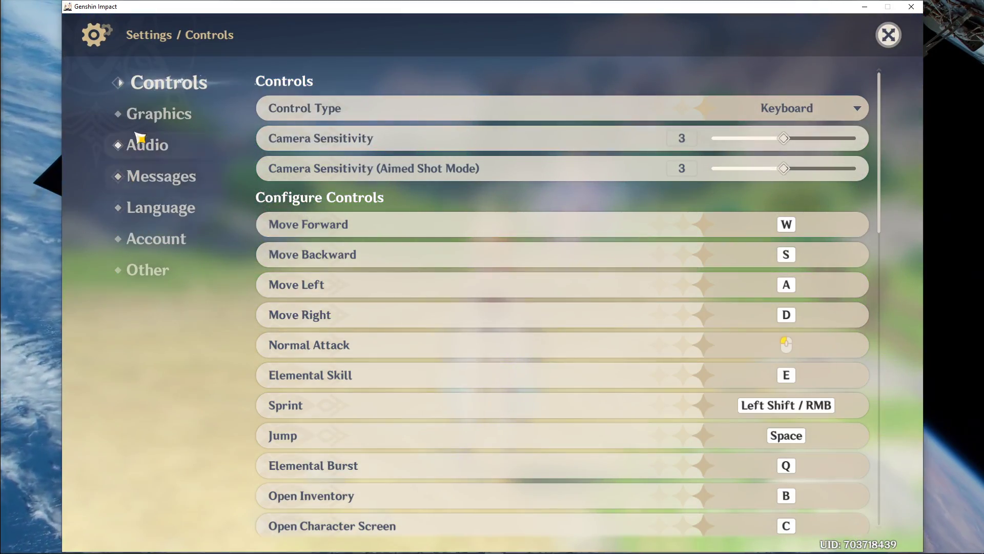
pyautogui.click(154, 124)
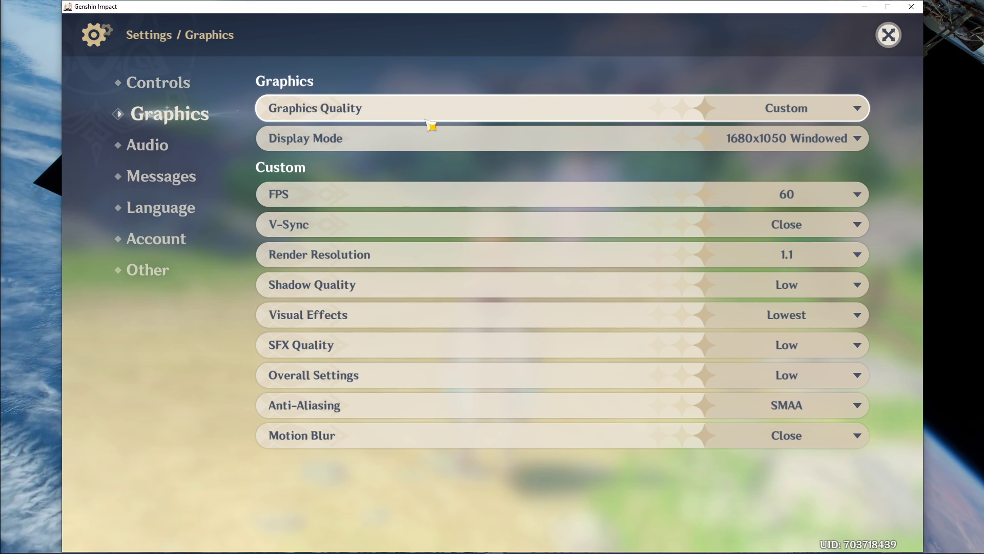
pyautogui.click(769, 114)
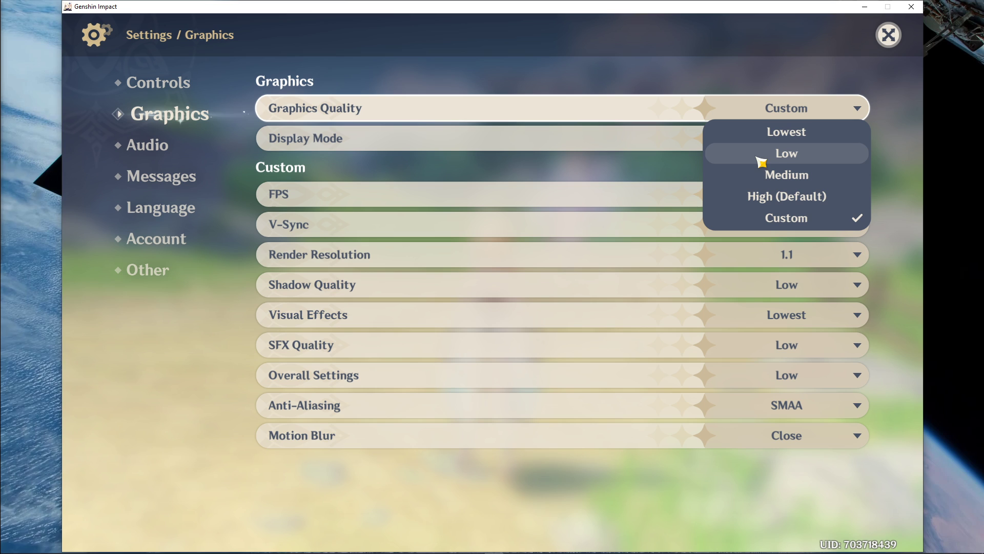
pyautogui.click(908, 154)
pyautogui.click(846, 137)
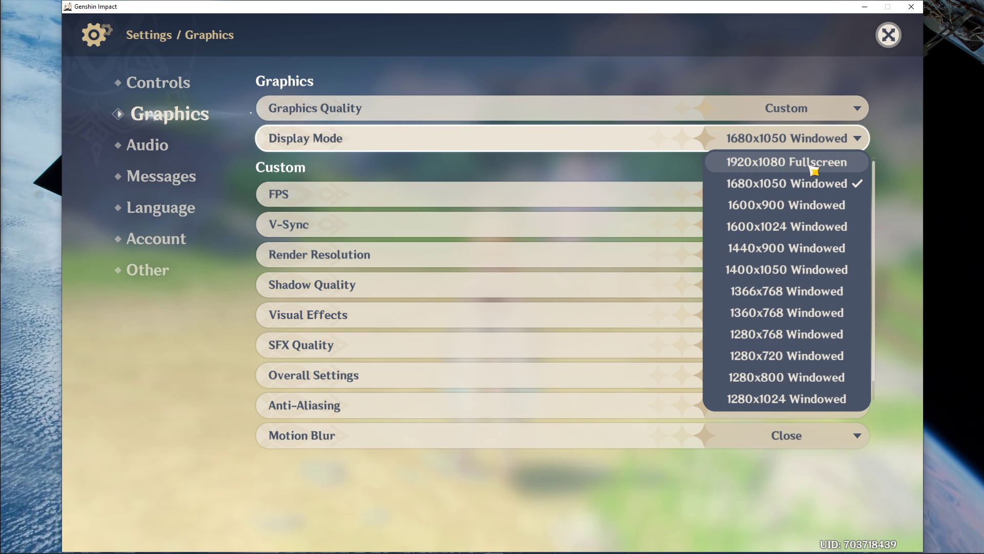
pyautogui.click(604, 170)
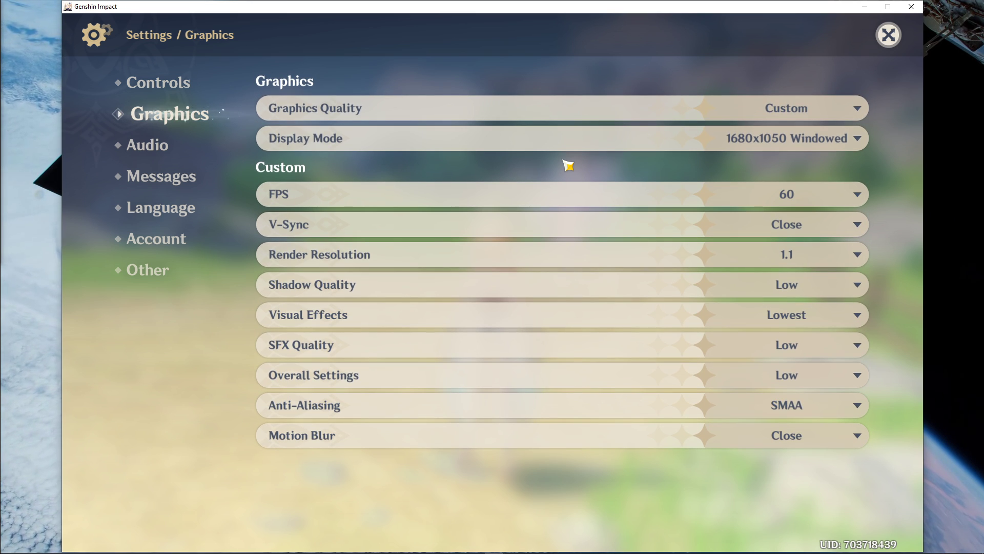
pyautogui.click(723, 194)
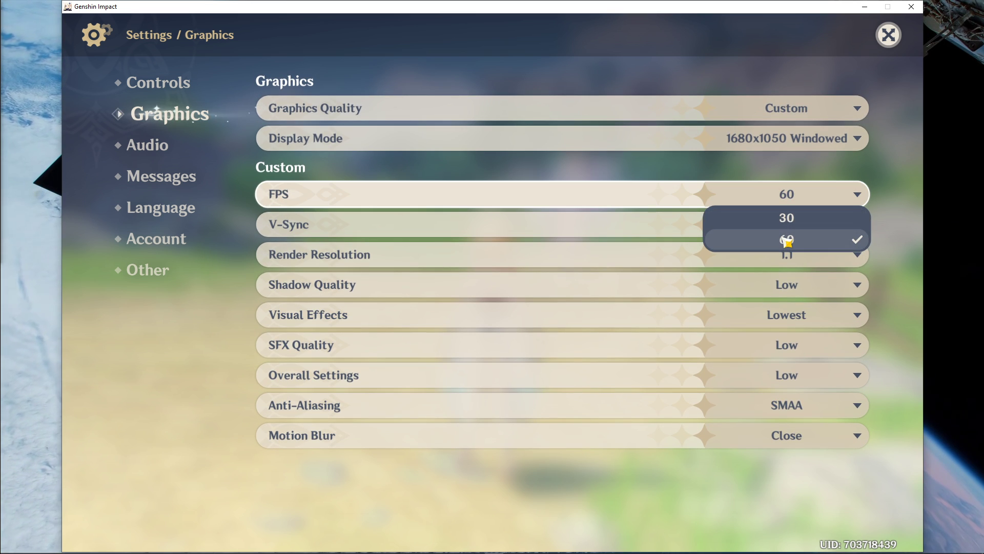
pyautogui.click(820, 226)
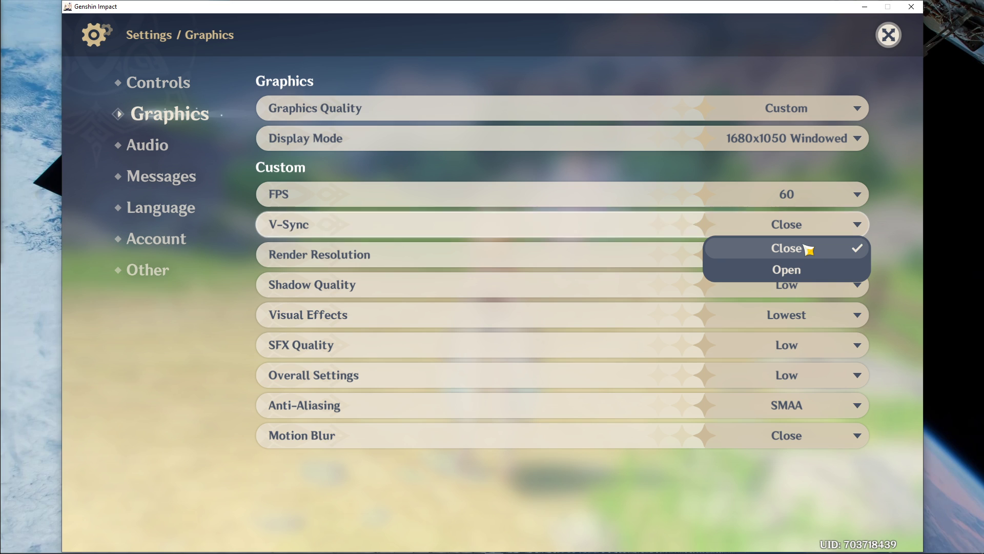
pyautogui.click(881, 241)
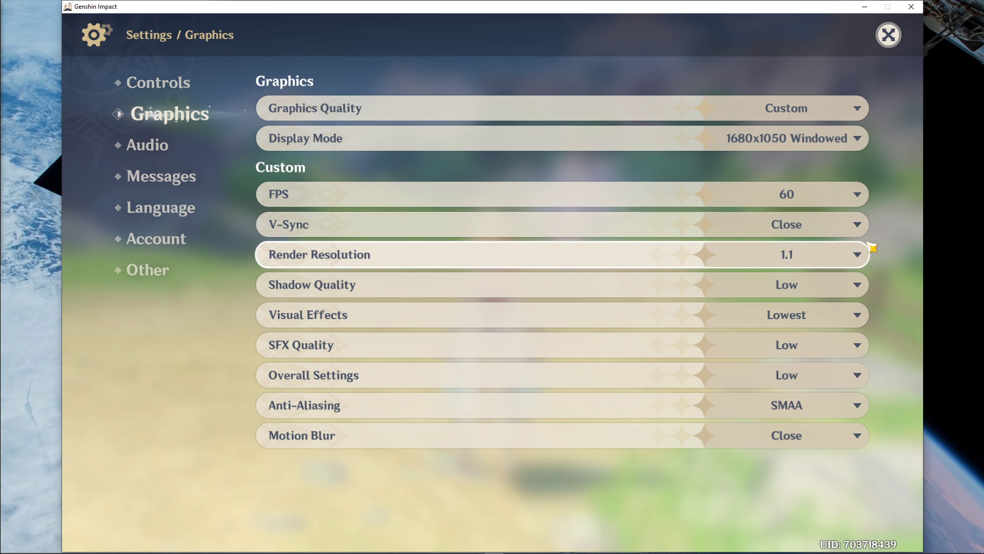
pyautogui.click(796, 256)
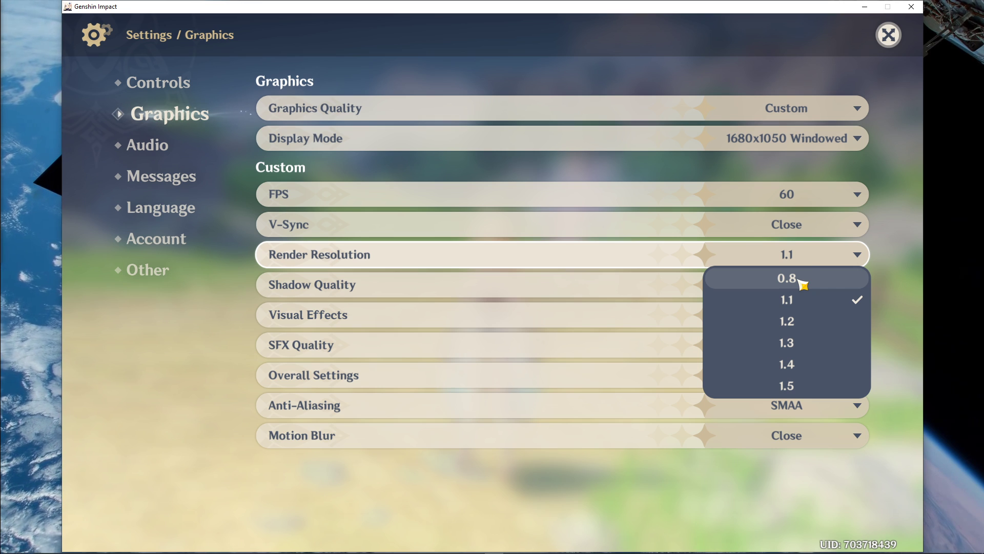
# - Keep Render Resolution at 1.1, drop Visual Effects to Low, and keep SMAA anti-aliasing
pyautogui.click(903, 258)
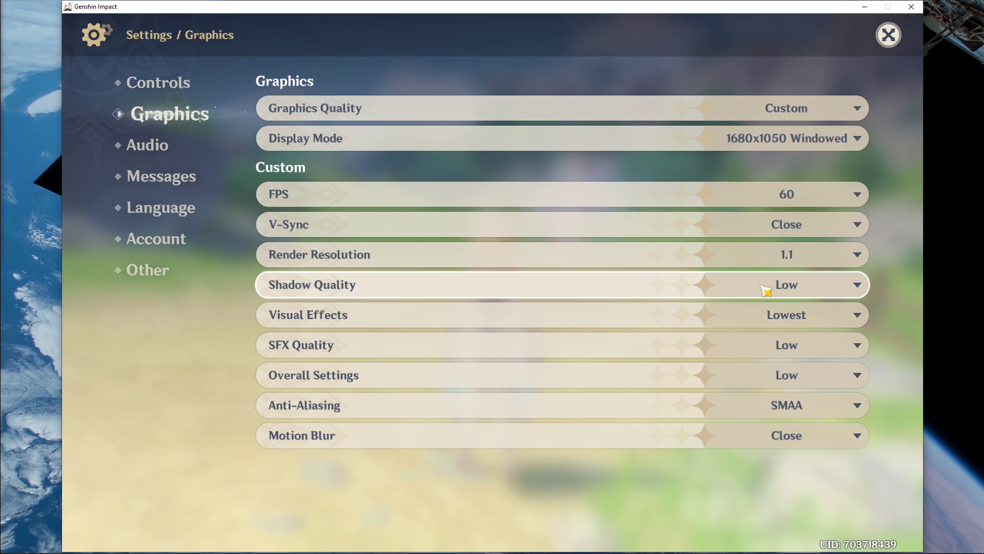
pyautogui.click(767, 314)
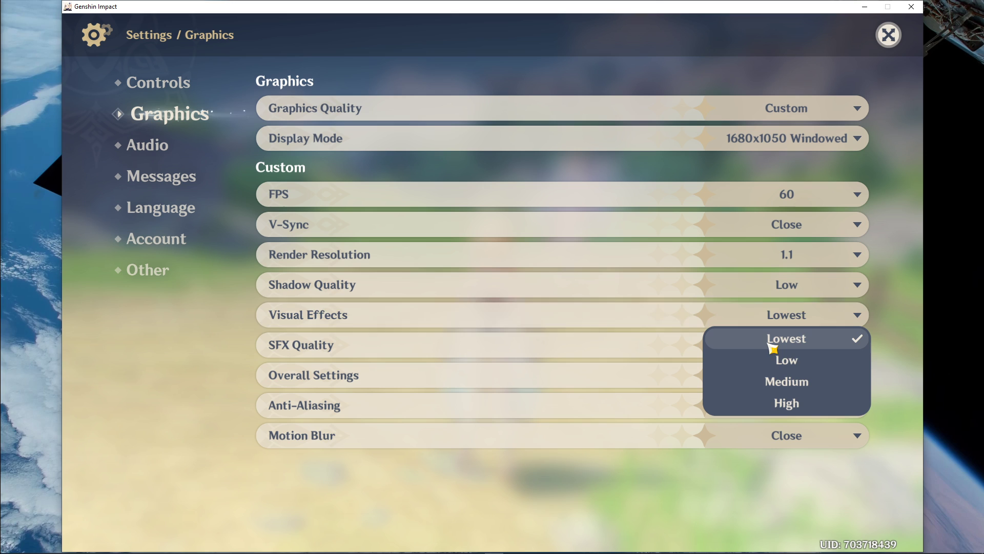
pyautogui.click(771, 358)
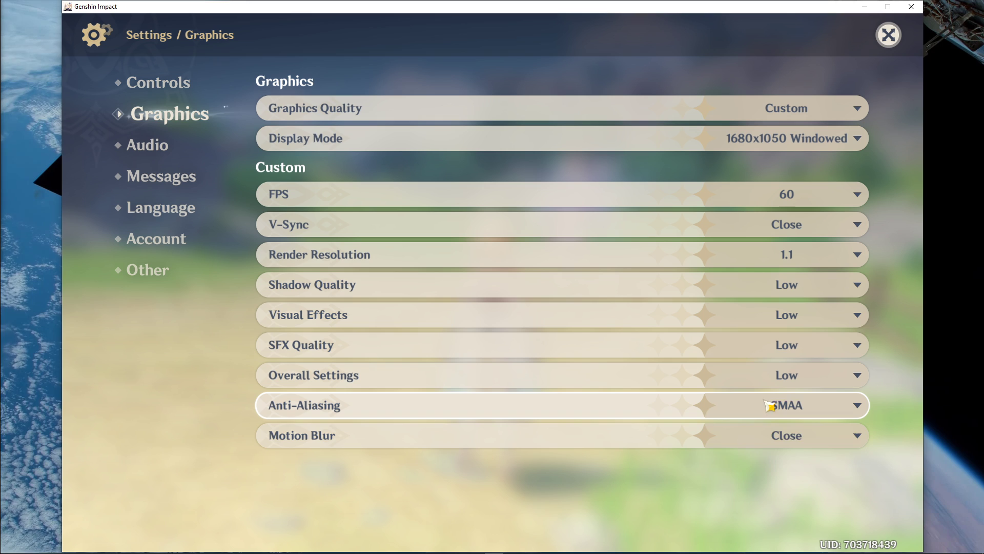
pyautogui.click(769, 405)
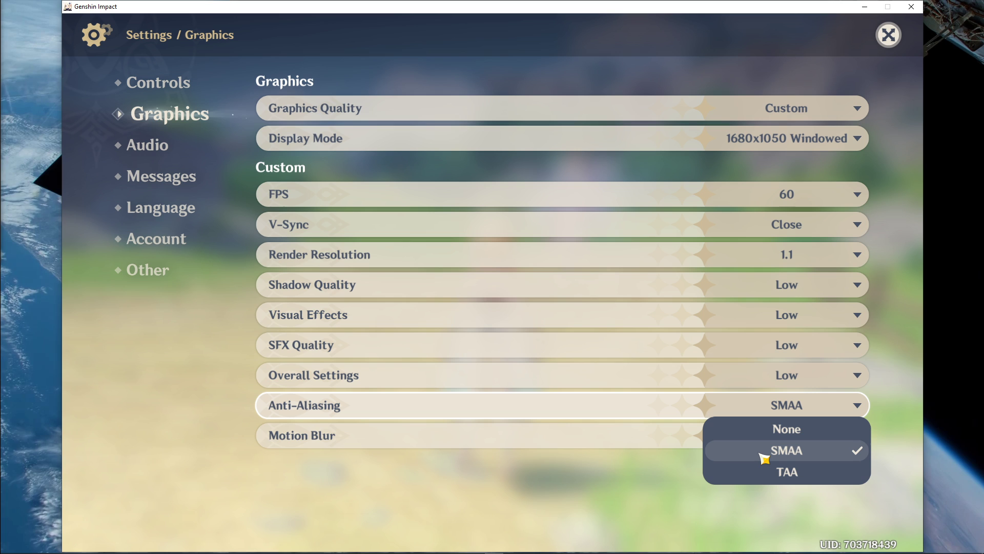
pyautogui.click(761, 498)
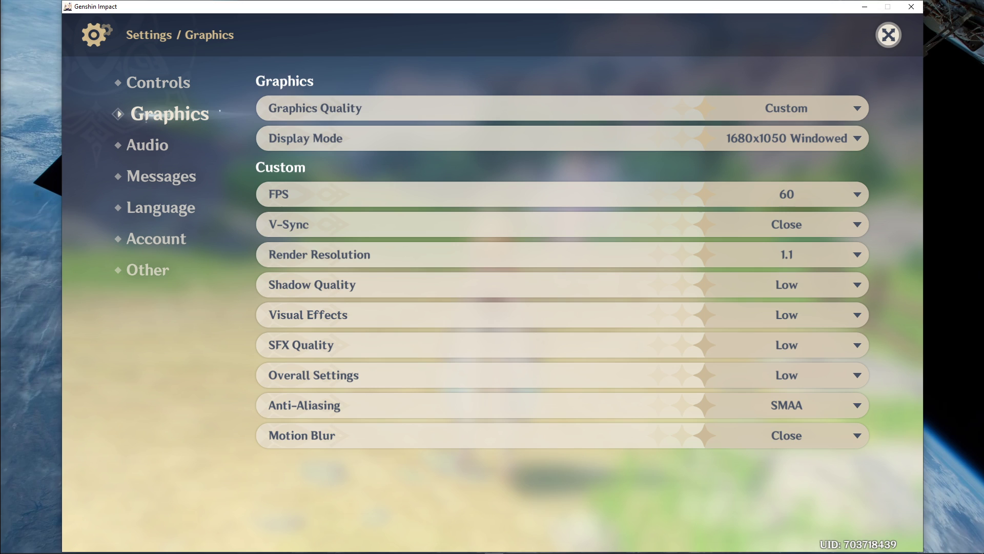
# - Open Task Manager and jump from the GenshinImpact process to its details entry
pyautogui.hotkey('ctrl', 'shift', 'Escape')
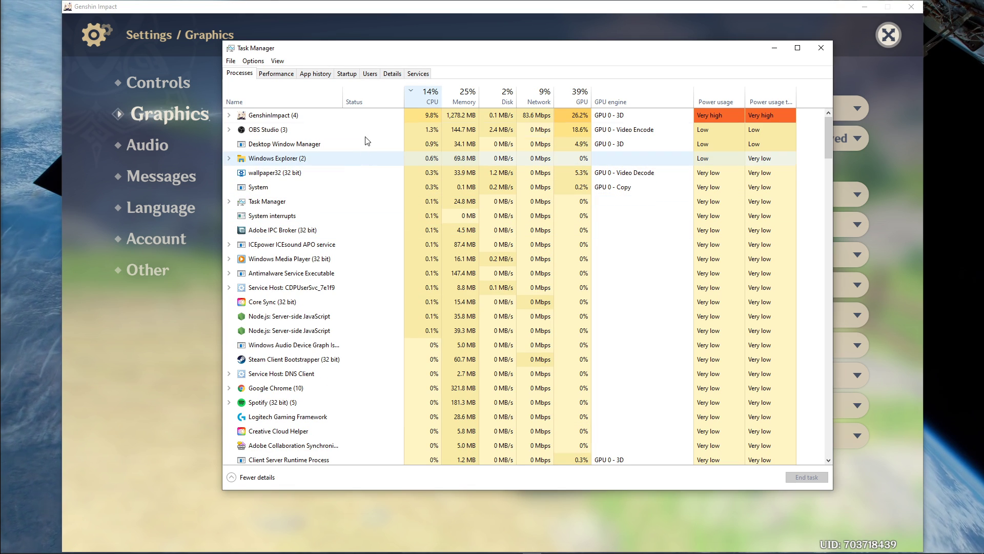
pyautogui.moveTo(394, 41); pyautogui.dragTo(396, 53)
pyautogui.click(268, 129)
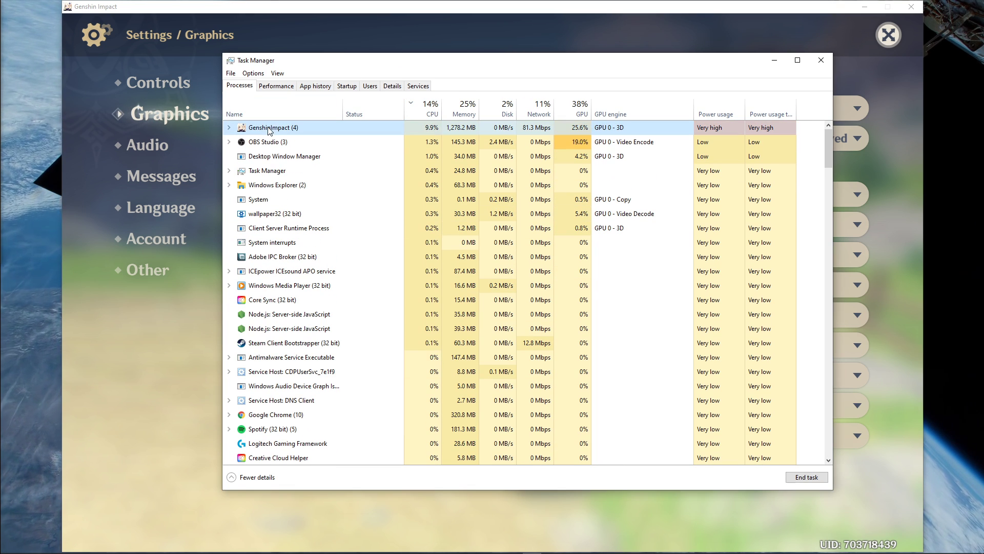
pyautogui.rightClick(248, 131)
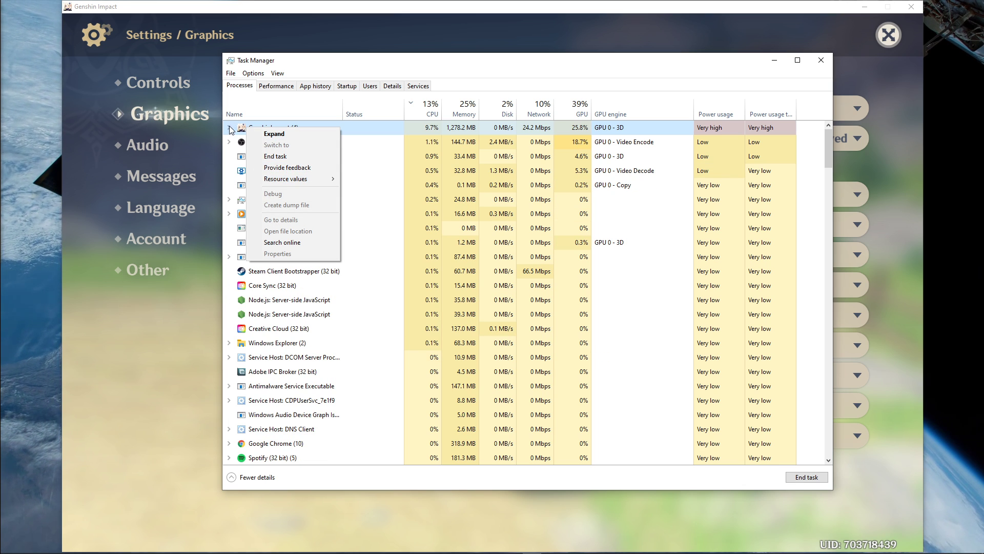
pyautogui.click(229, 127)
pyautogui.rightClick(251, 141)
pyautogui.click(285, 198)
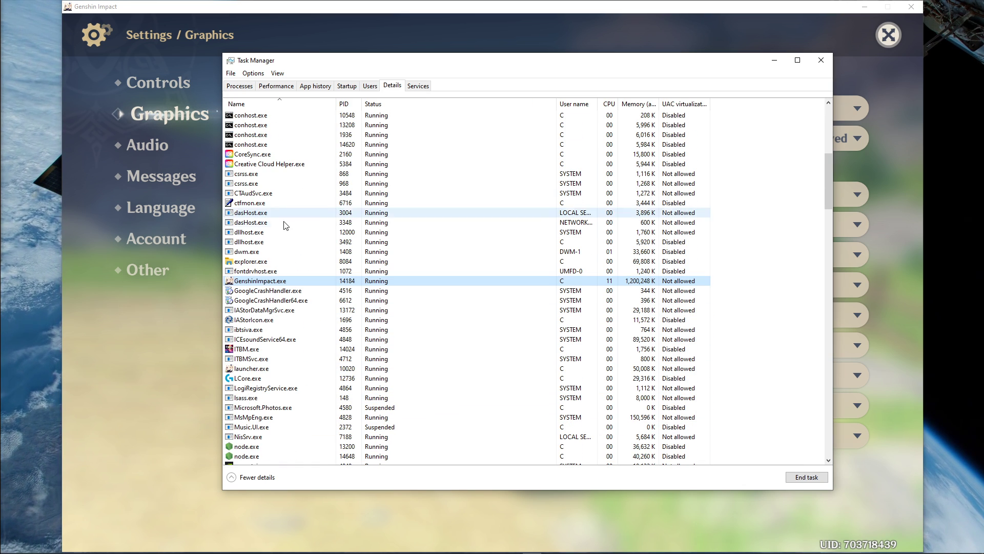
# - Change GenshinImpact.exe's priority to High and confirm it
pyautogui.rightClick(272, 283)
pyautogui.click(388, 335)
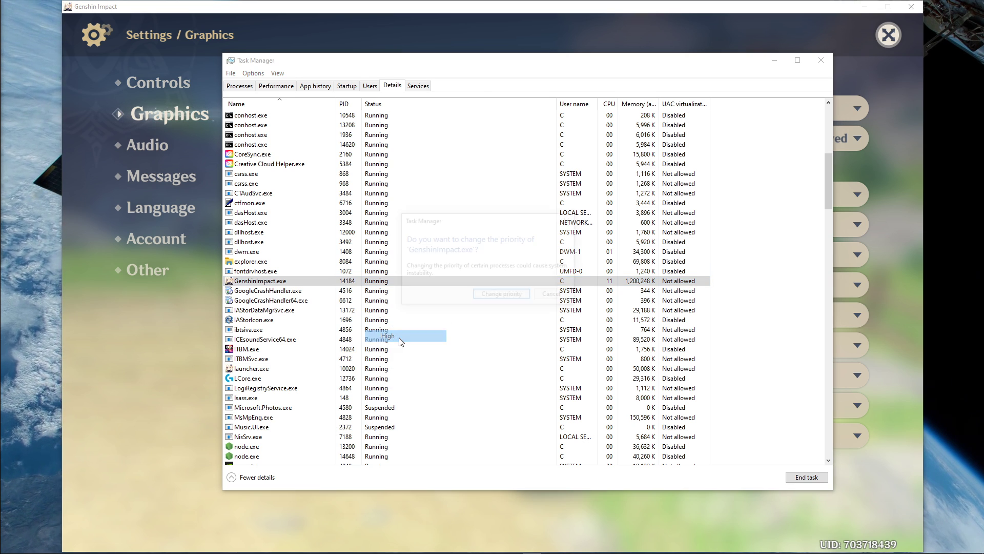
pyautogui.click(487, 299)
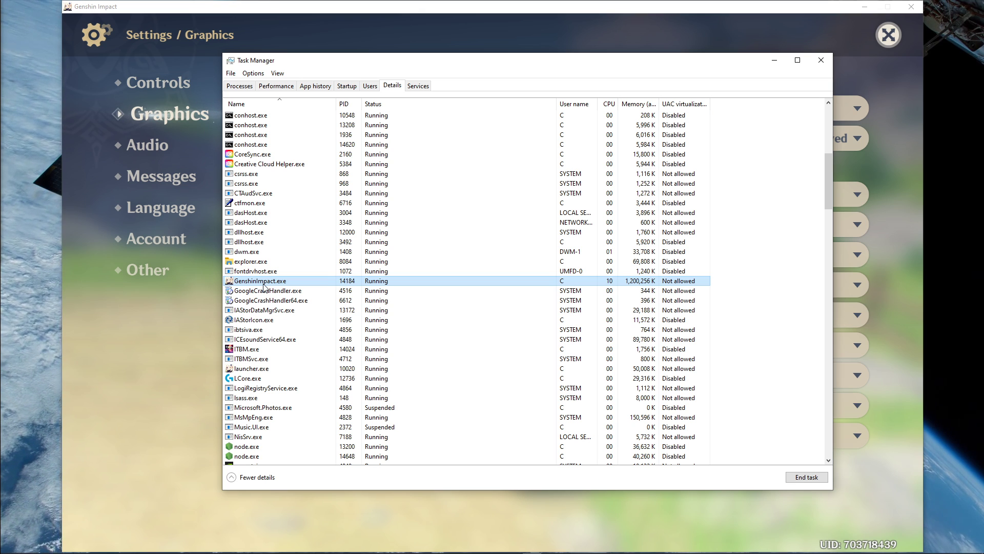
pyautogui.click(240, 85)
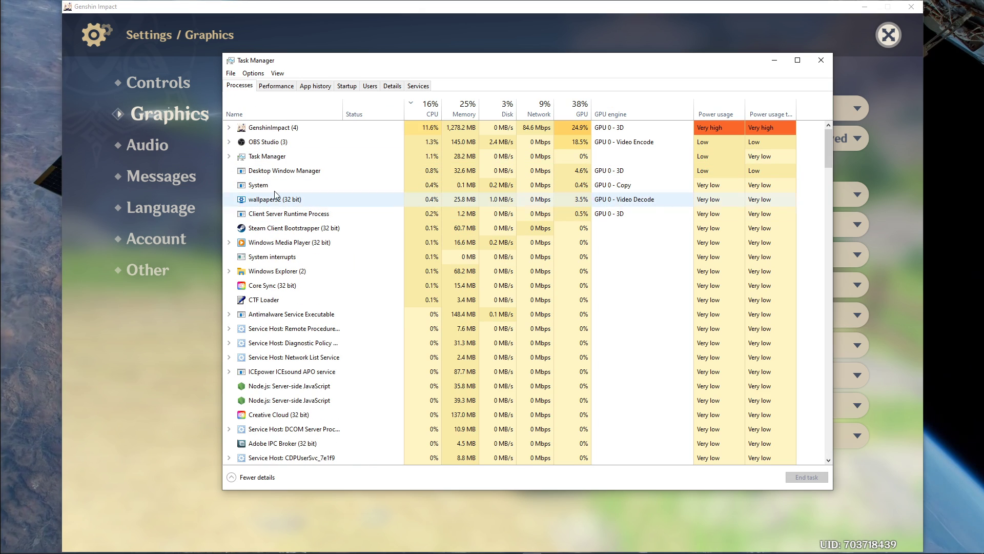
# - End OriginWebHelperService, leaving wallpaper32, OBS Studio, Spotify and Antimalware running
pyautogui.click(275, 198)
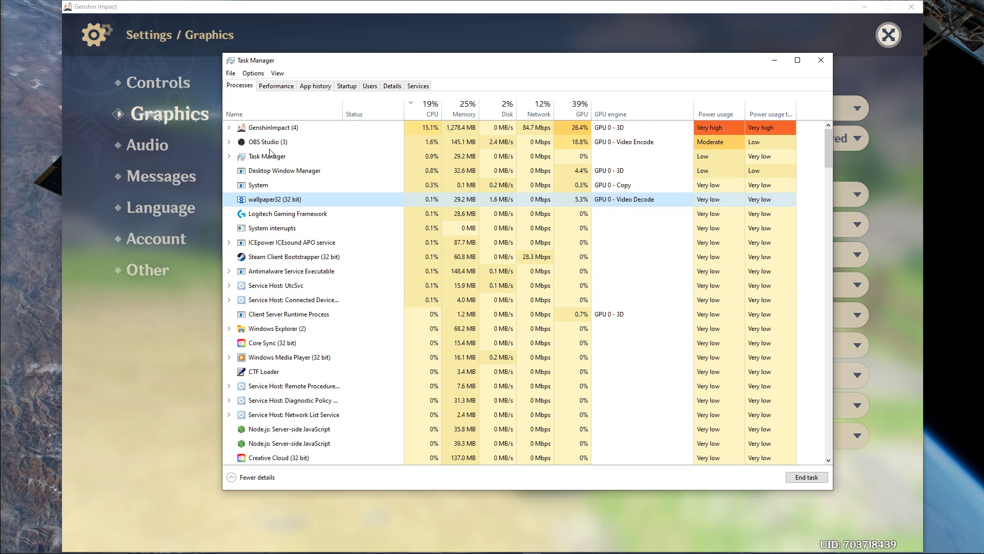
pyautogui.rightClick(257, 200)
pyautogui.press('Escape')
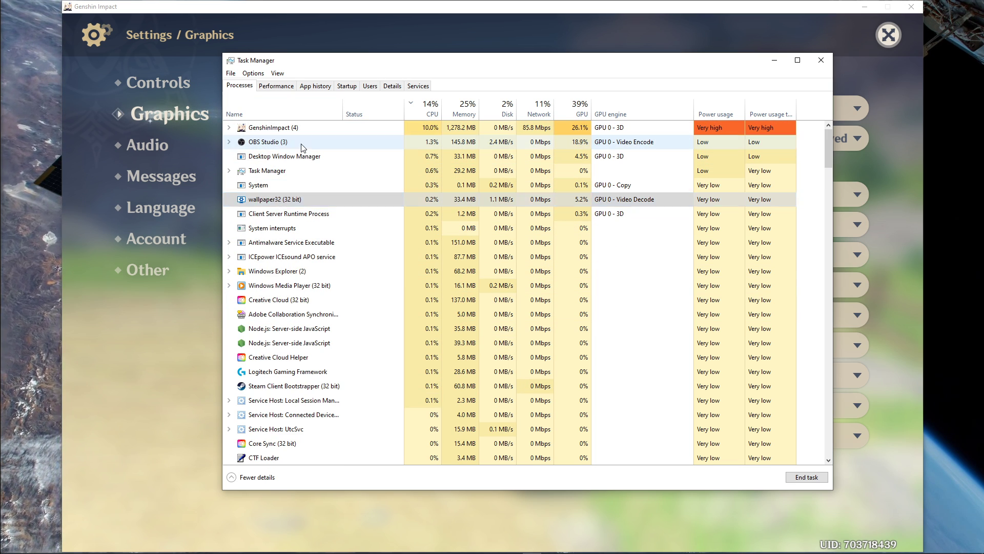
pyautogui.rightClick(281, 149)
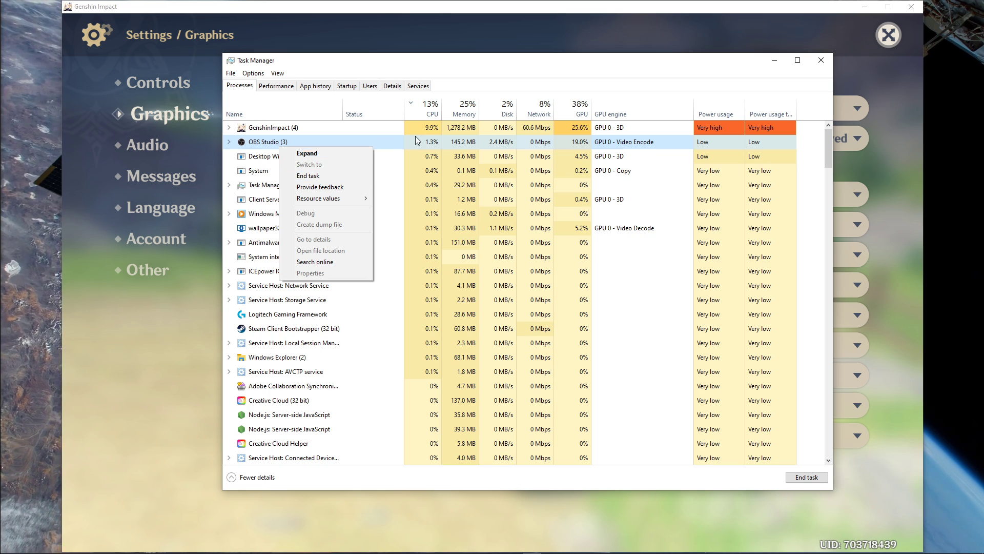
pyautogui.click(364, 139)
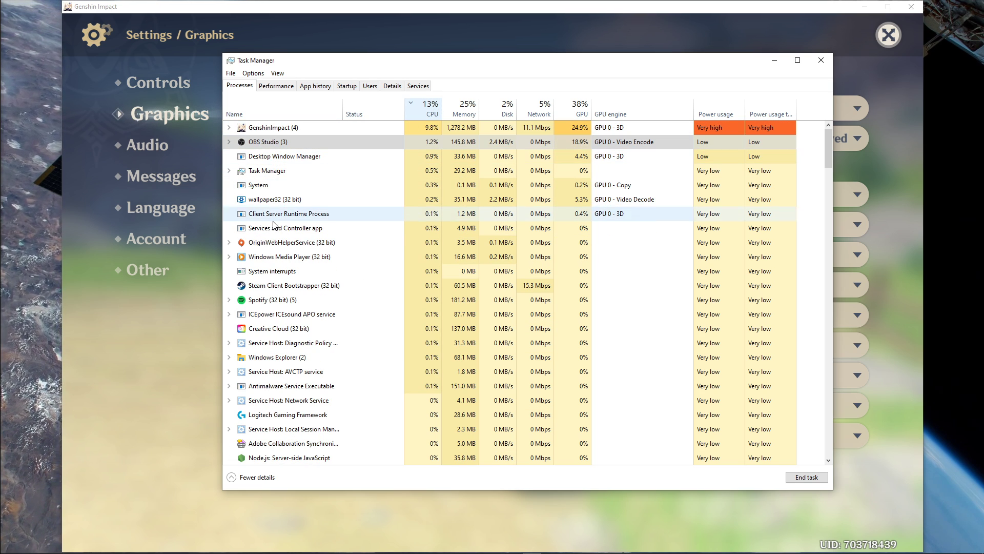
pyautogui.rightClick(264, 242)
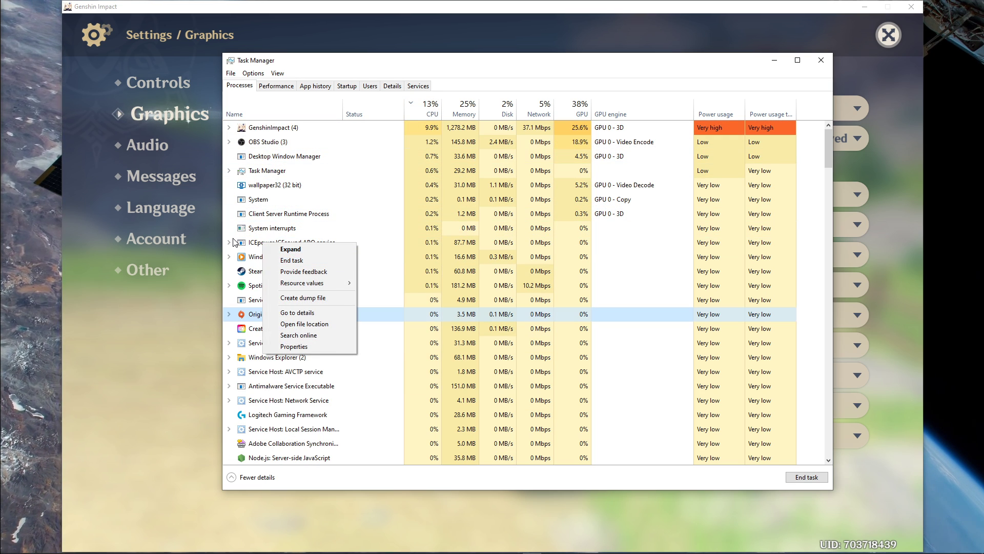
pyautogui.click(275, 260)
pyautogui.click(260, 281)
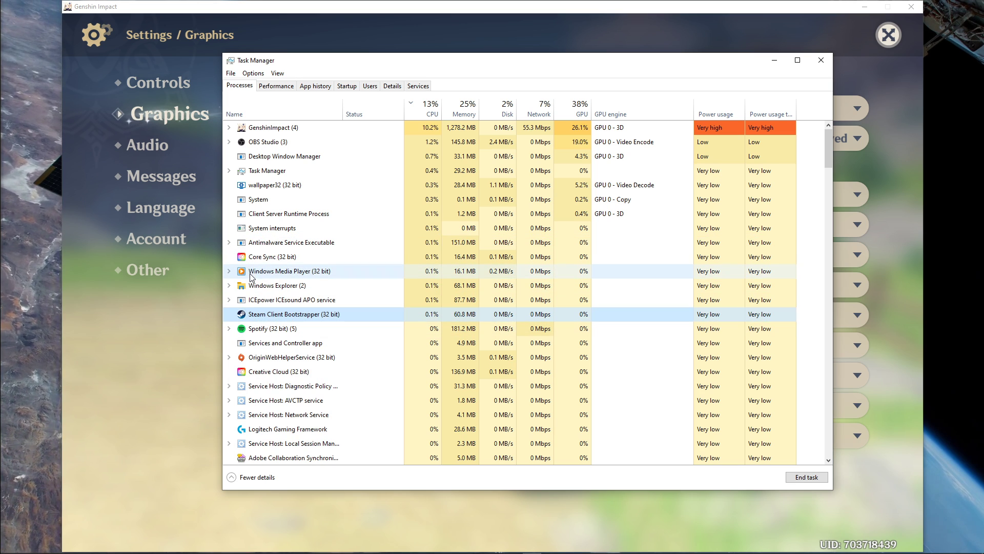
pyautogui.rightClick(267, 257)
pyautogui.click(274, 277)
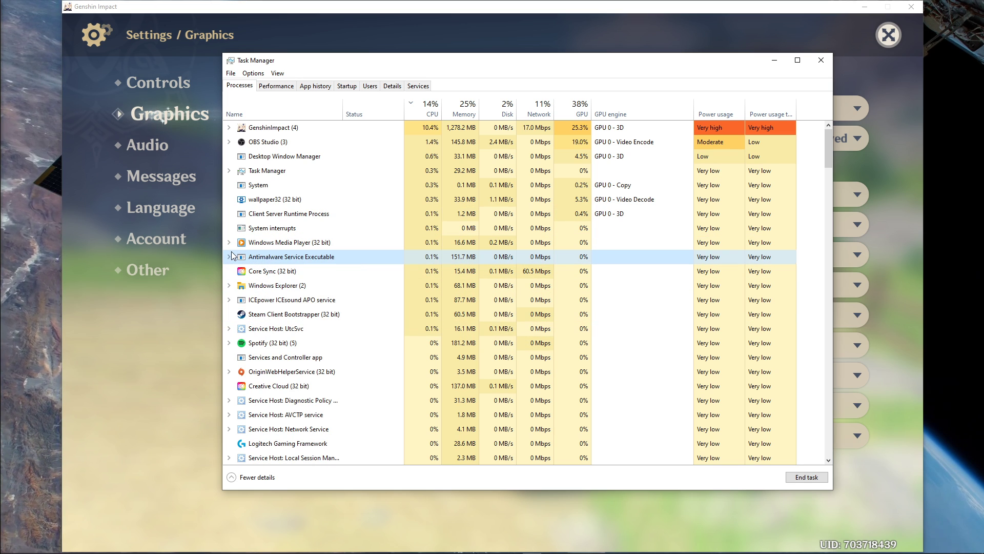
# - Inspect the Adobe GC Invoker Utility startup app without disabling it
pyautogui.click(346, 86)
pyautogui.click(380, 172)
pyautogui.rightClick(379, 171)
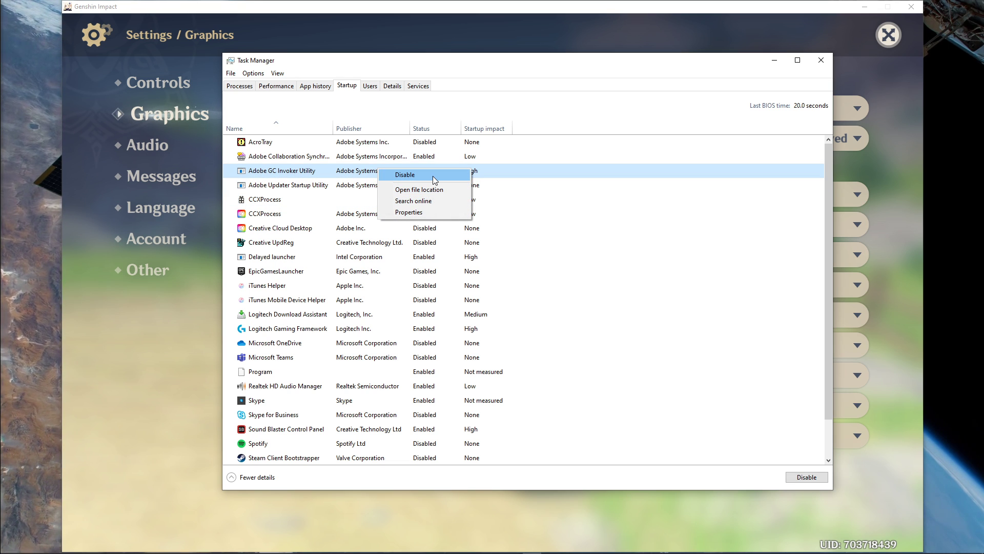
pyautogui.click(725, 96)
# - Close Task Manager, leave the graphics settings and confirm logging out of Genshin Impact
pyautogui.click(831, 63)
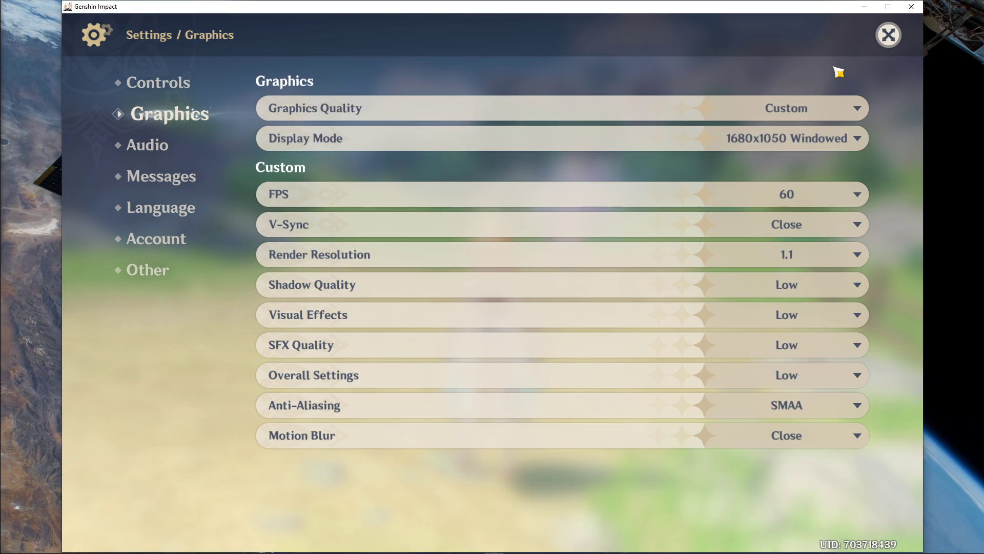
pyautogui.press('Escape')
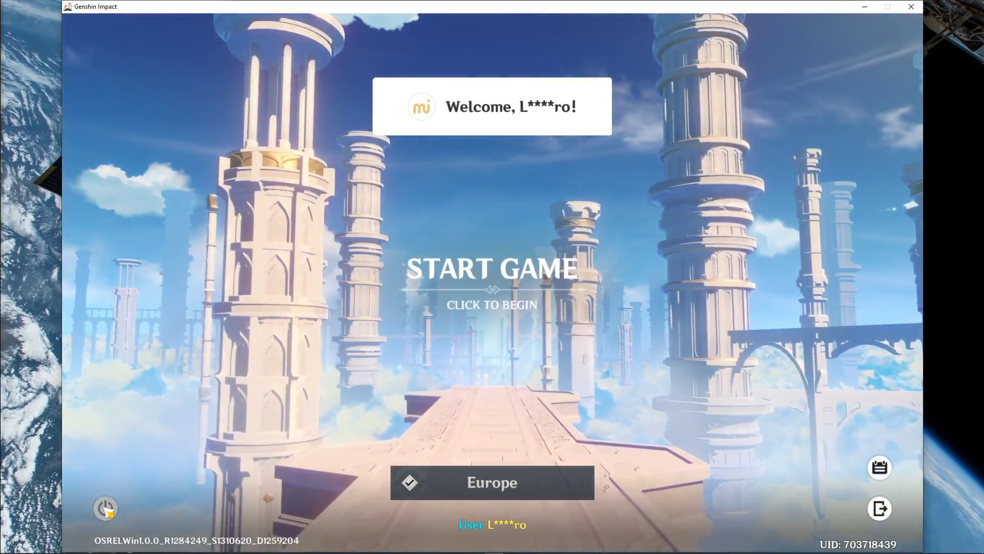
pyautogui.click(106, 509)
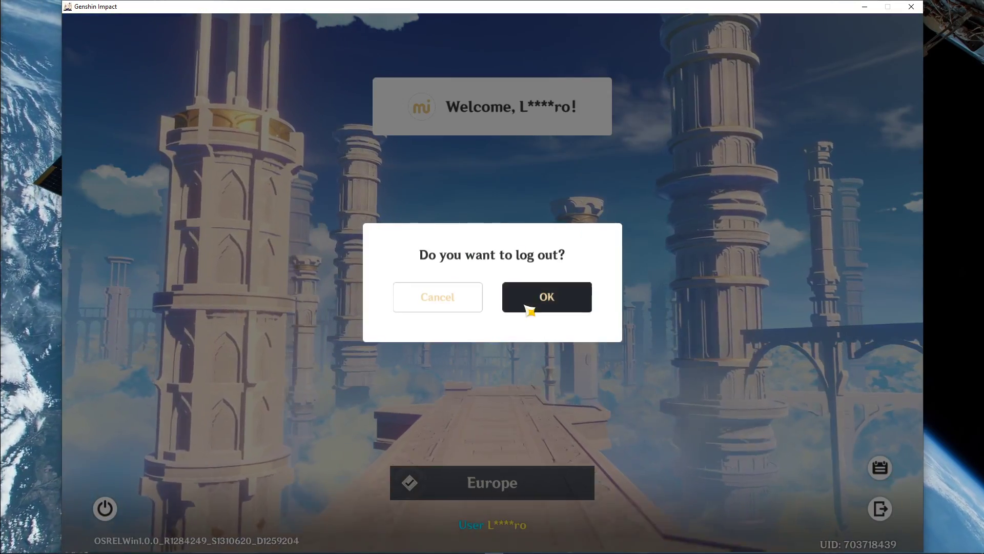
pyautogui.click(522, 303)
# - Search 'gam' to reach Game bar settings, then view the Captures page
pyautogui.press('super')
pyautogui.write('gam')
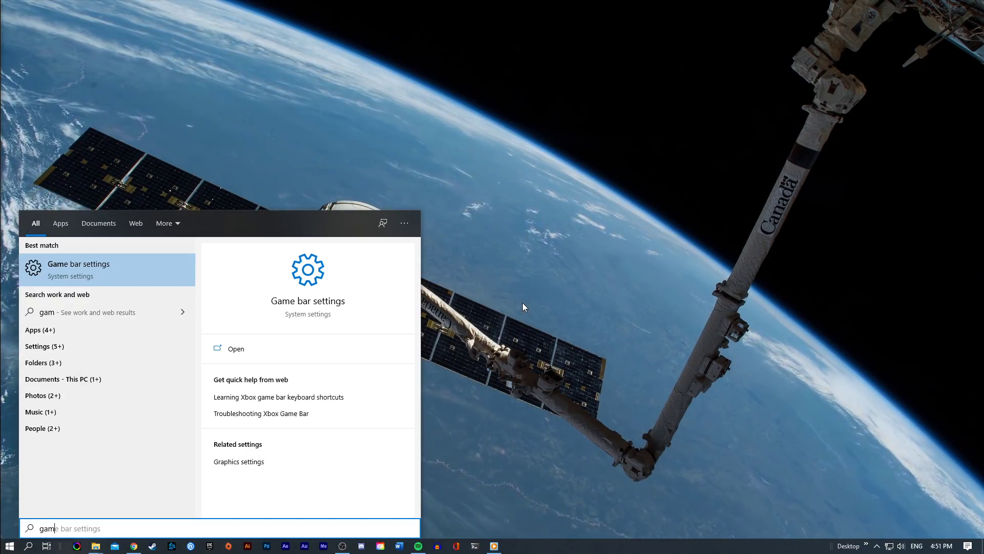
pyautogui.press('Return')
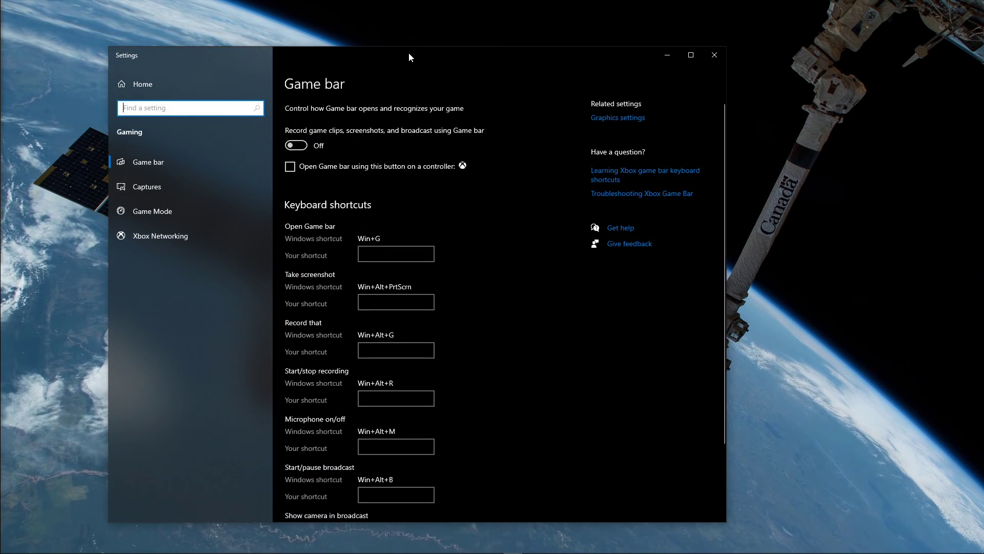
pyautogui.moveTo(409, 57); pyautogui.dragTo(494, 48)
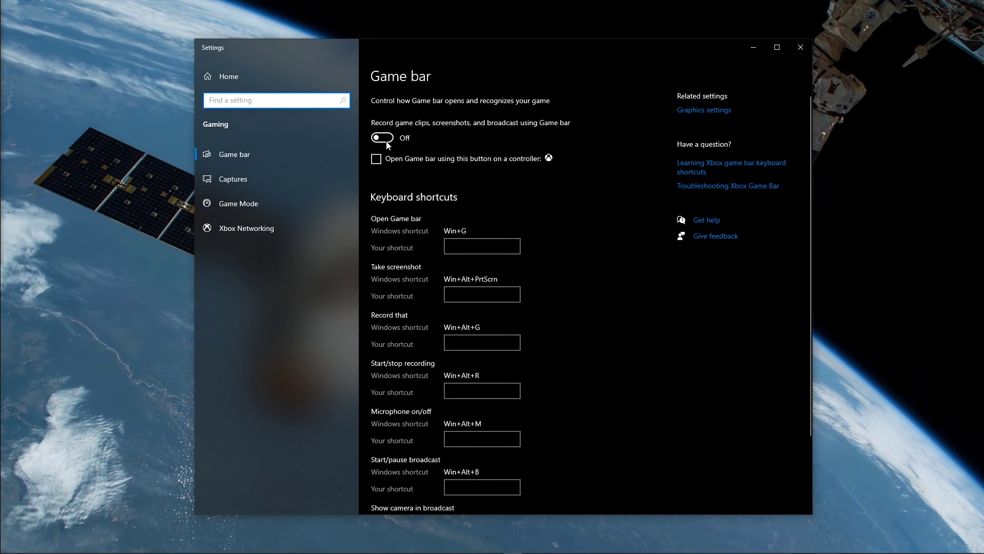
pyautogui.click(276, 179)
pyautogui.scroll(-3, 395, 177)
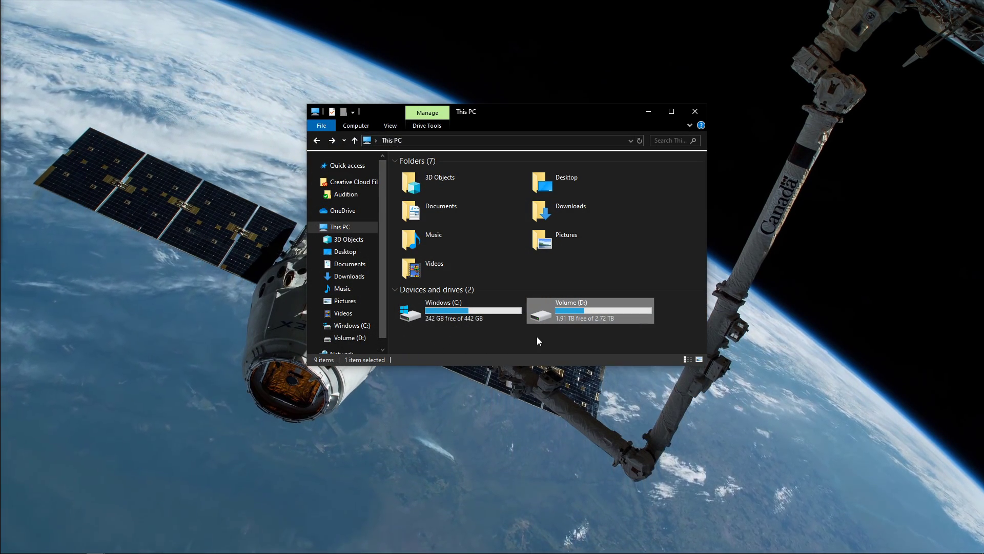
# - Navigate to D:\Program Files\Genshin Impact Game
pyautogui.press('Return')
pyautogui.write('p')
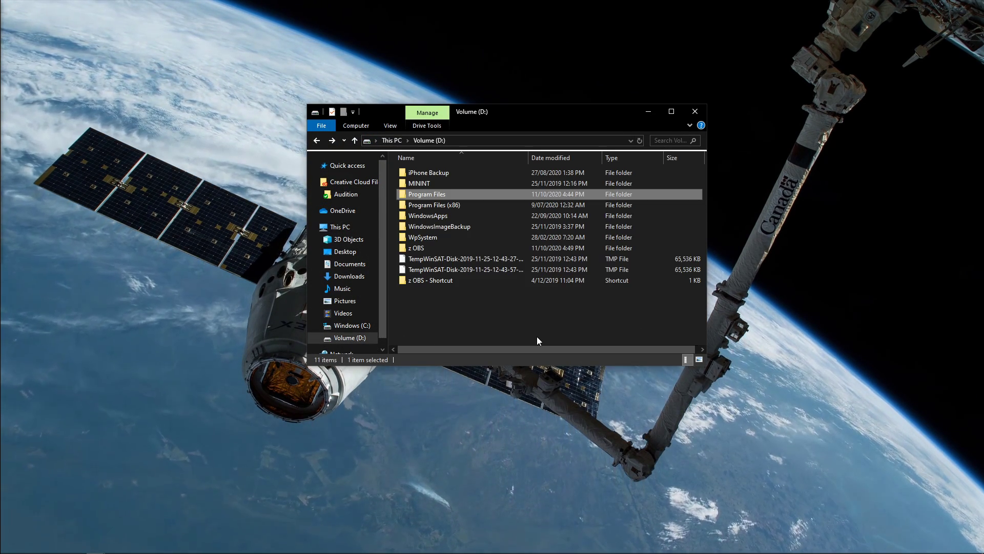
pyautogui.press('Return')
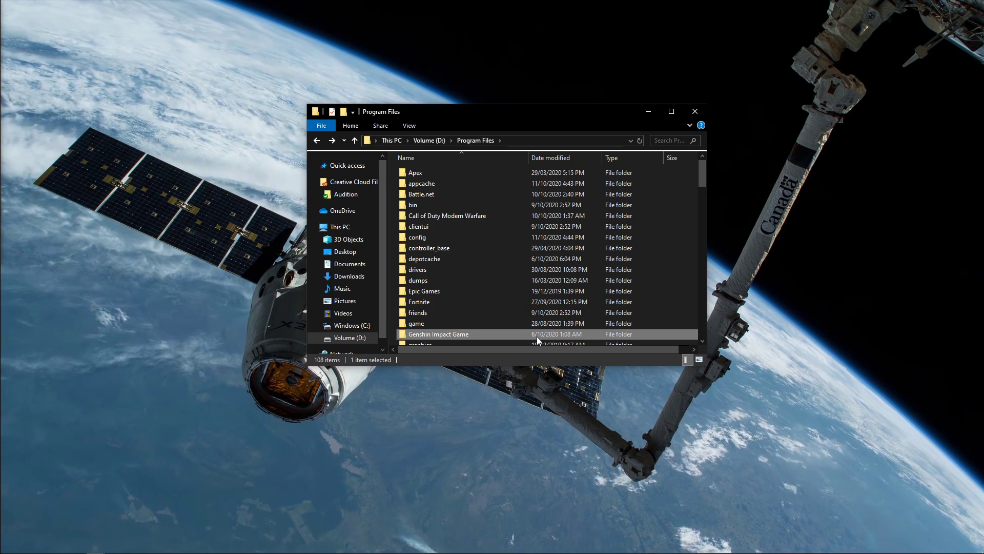
pyautogui.press('Return')
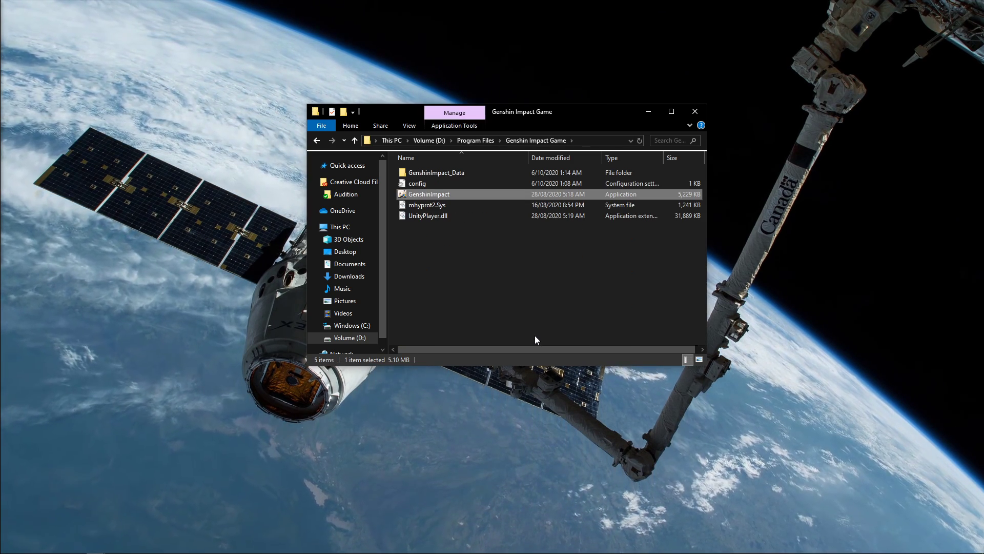
# - Tick Disable fullscreen optimizations in GenshinImpact's compatibility properties, then close File Explorer
pyautogui.rightClick(420, 195)
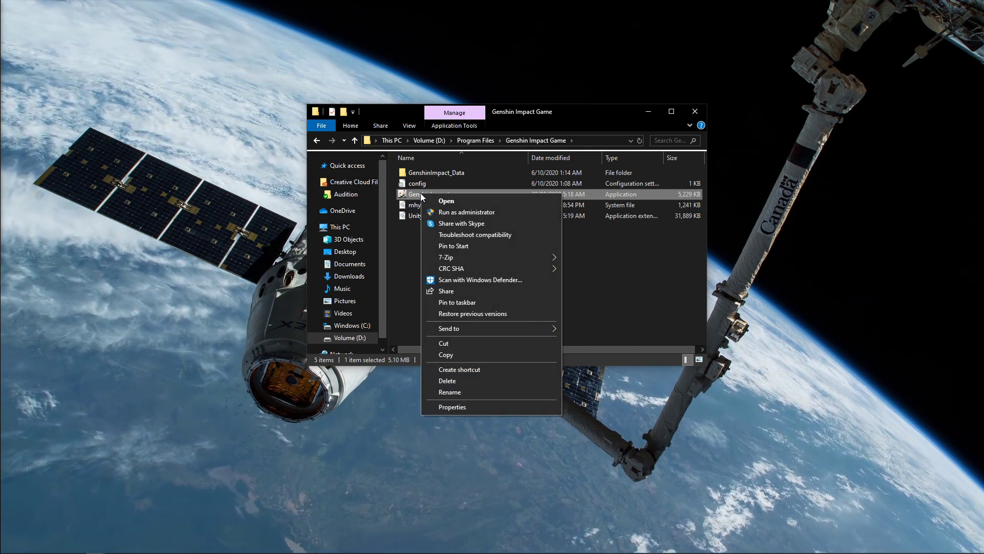
pyautogui.click(448, 410)
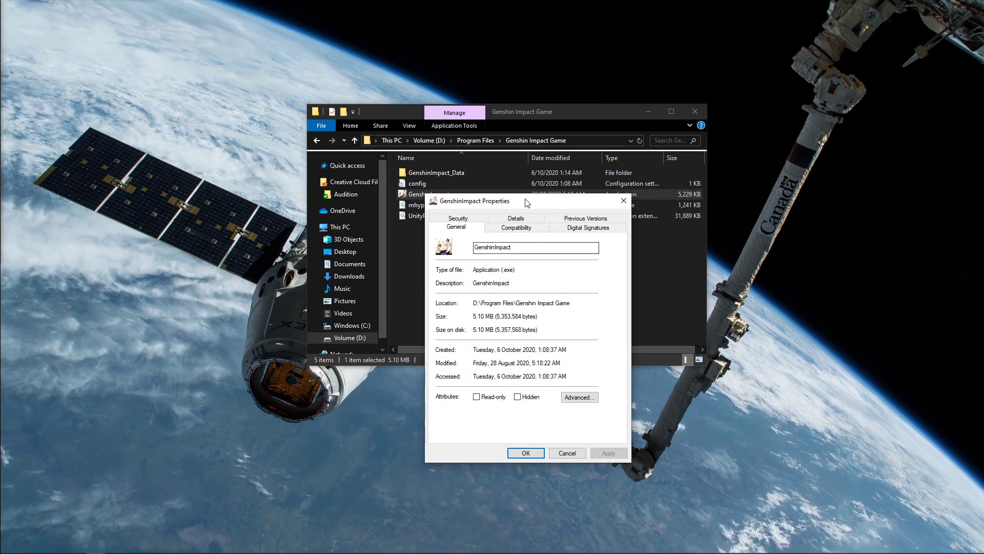
pyautogui.moveTo(526, 201); pyautogui.dragTo(530, 117)
pyautogui.click(520, 146)
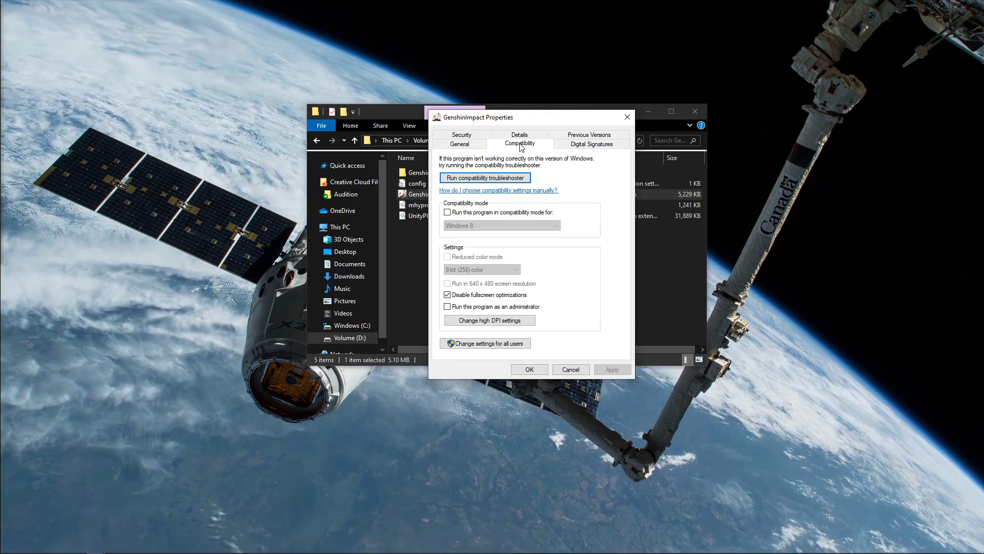
pyautogui.click(447, 295)
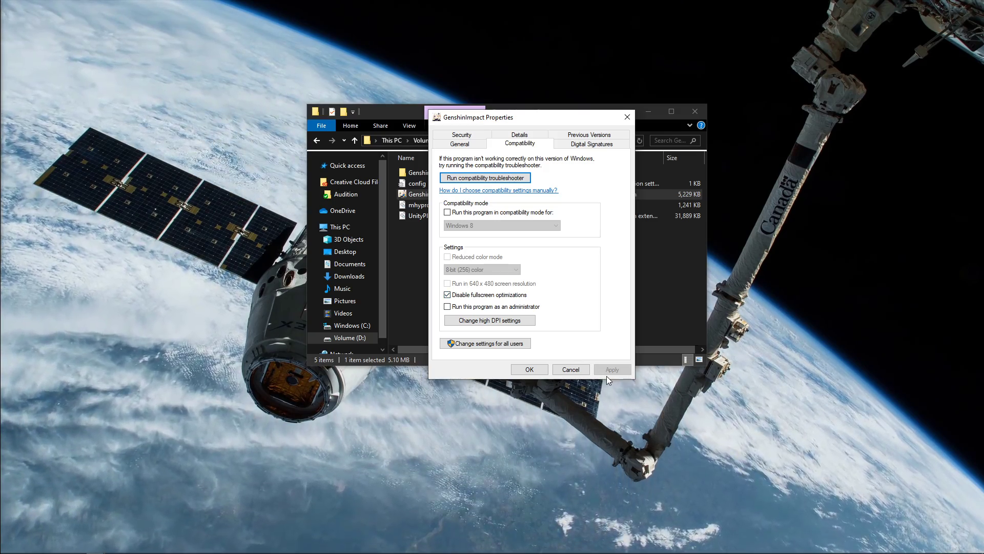
pyautogui.click(545, 369)
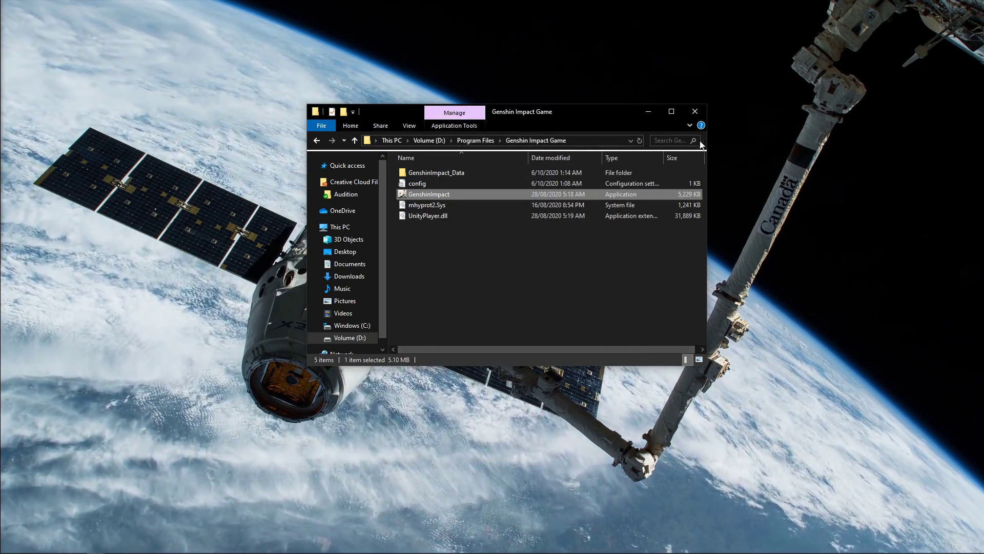
pyautogui.click(694, 112)
# - Search 'update' to launch Check for updates in Windows Settings
pyautogui.press('super')
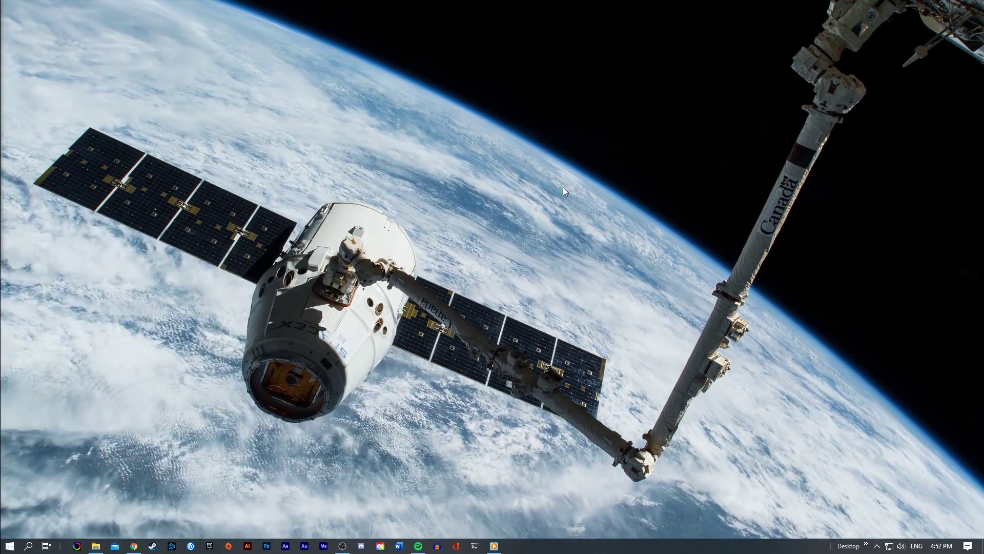
pyautogui.write('update')
pyautogui.press('Return')
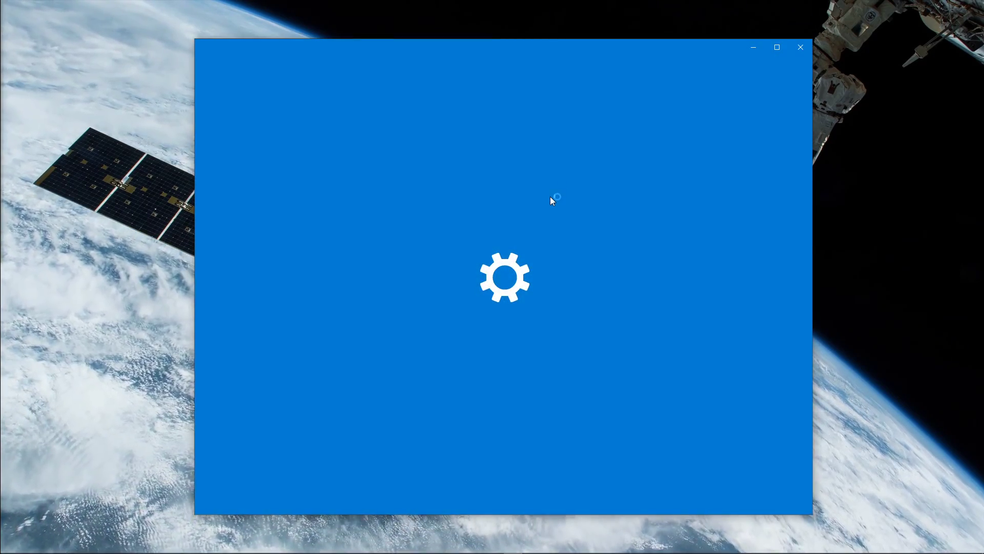